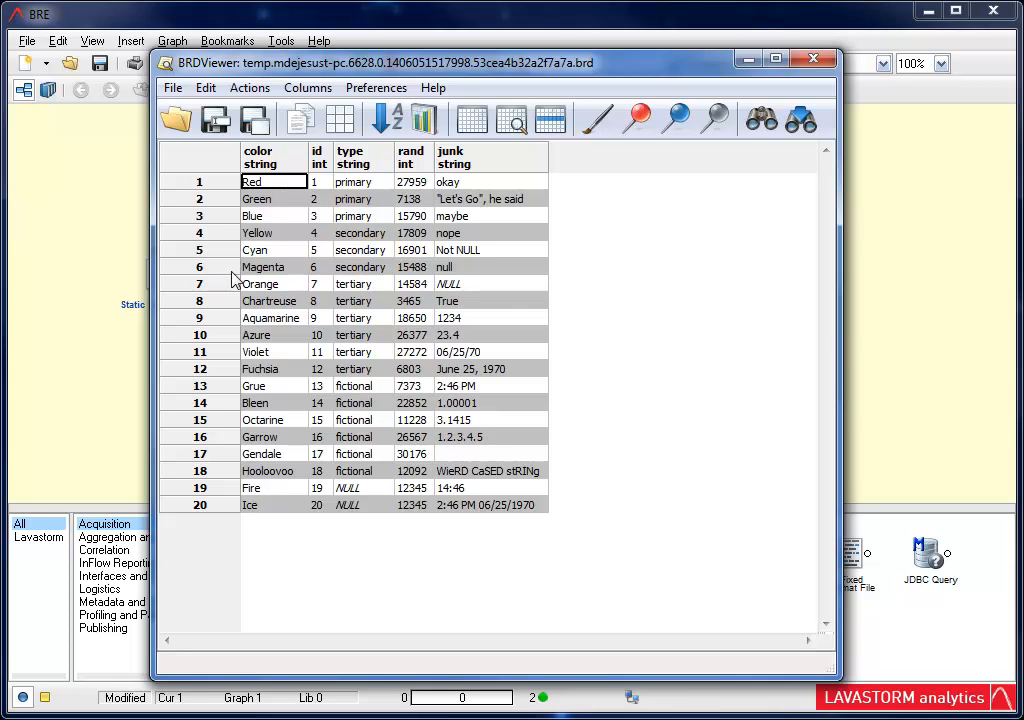
Step: Sort the viewer's rows by color and move the type column to the front
left_click(396, 117)
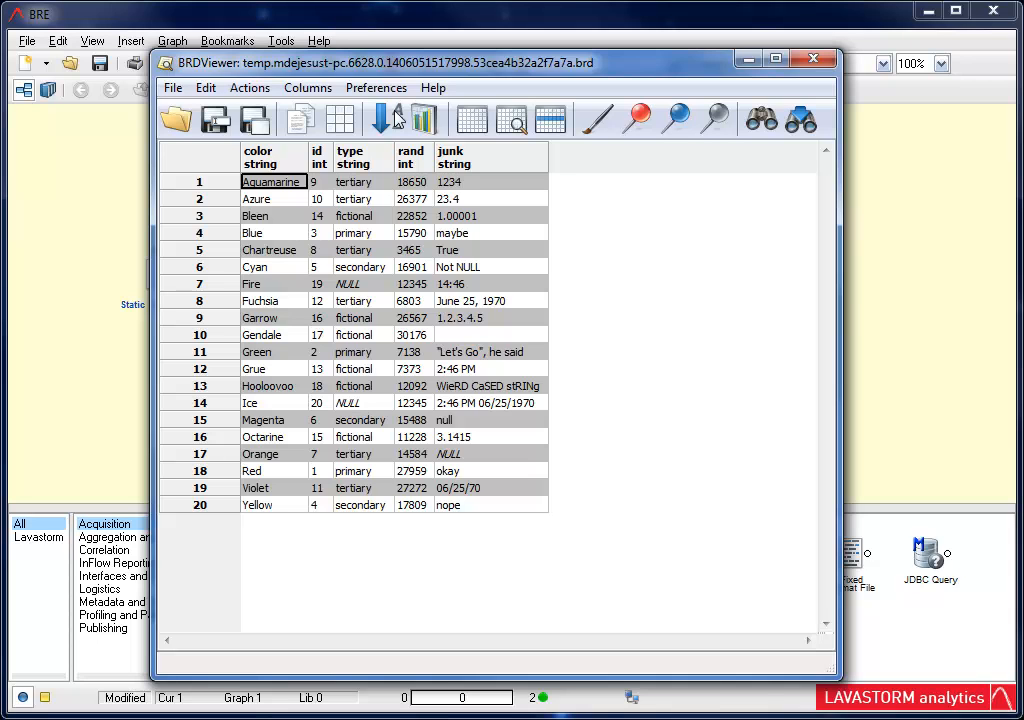
left_click(327, 90)
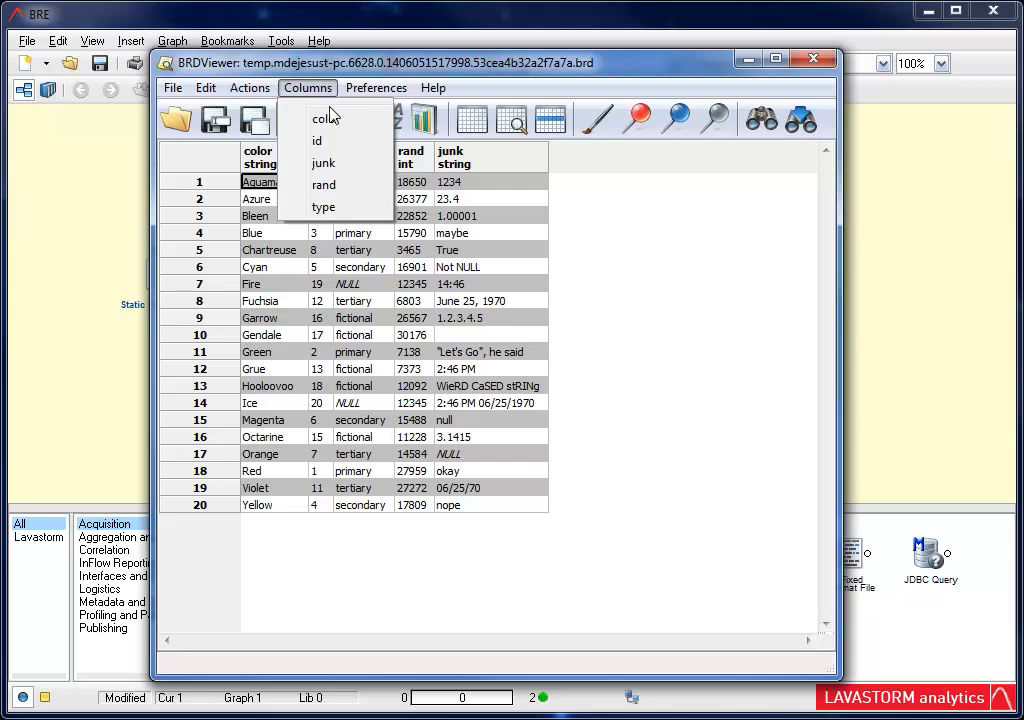
left_click(334, 208)
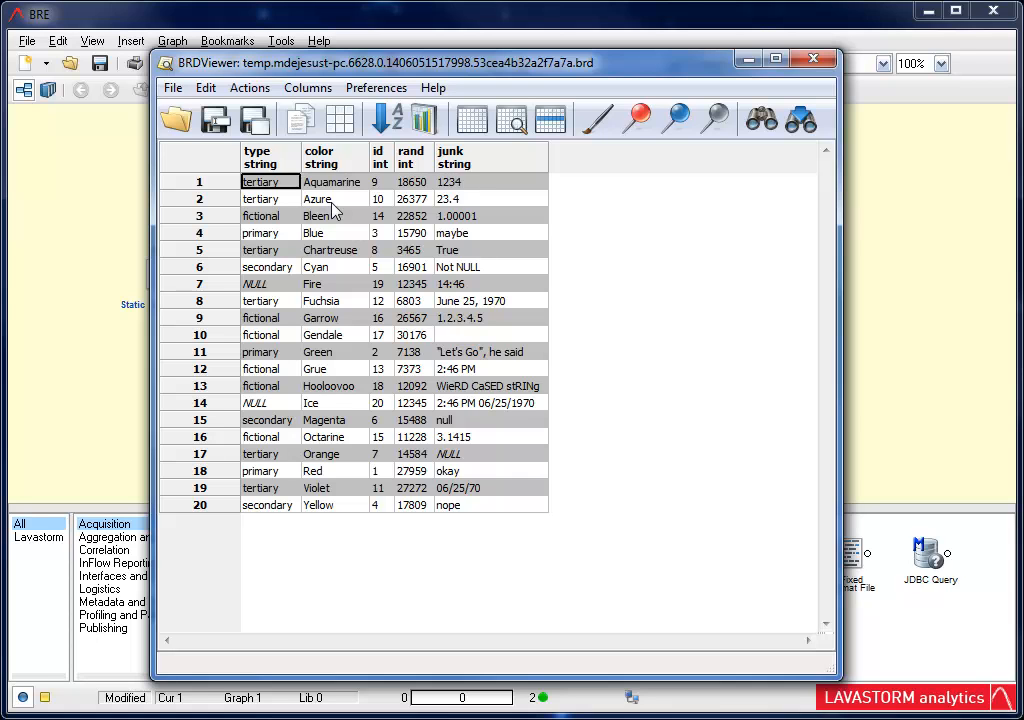
Step: Examine the value analysis of the type column
left_click(425, 119)
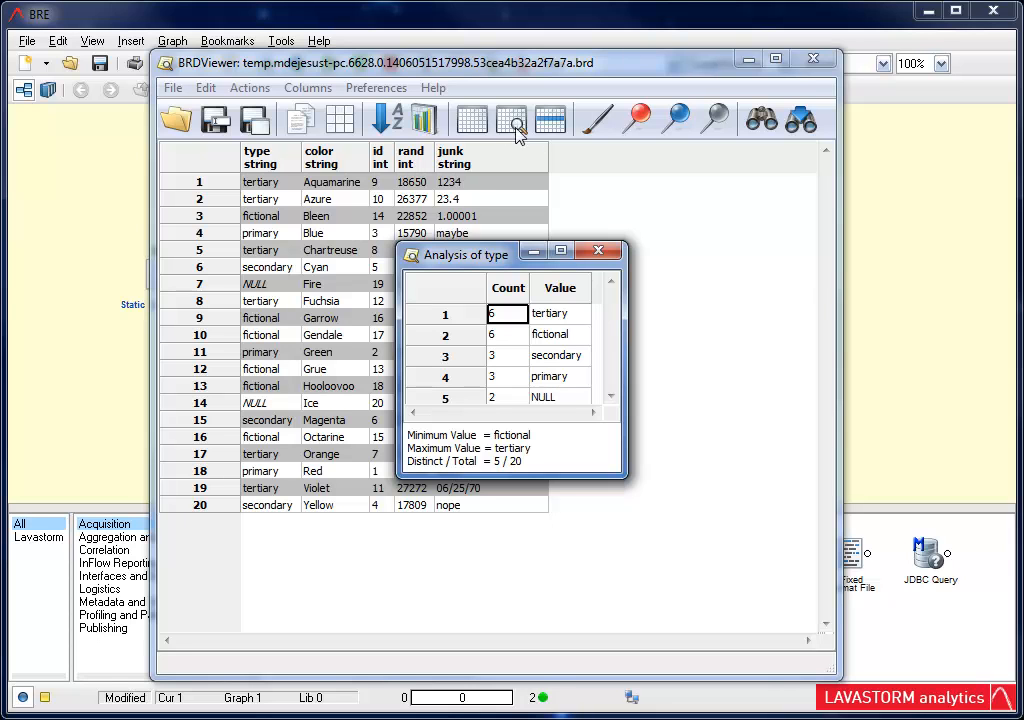
left_click(603, 252)
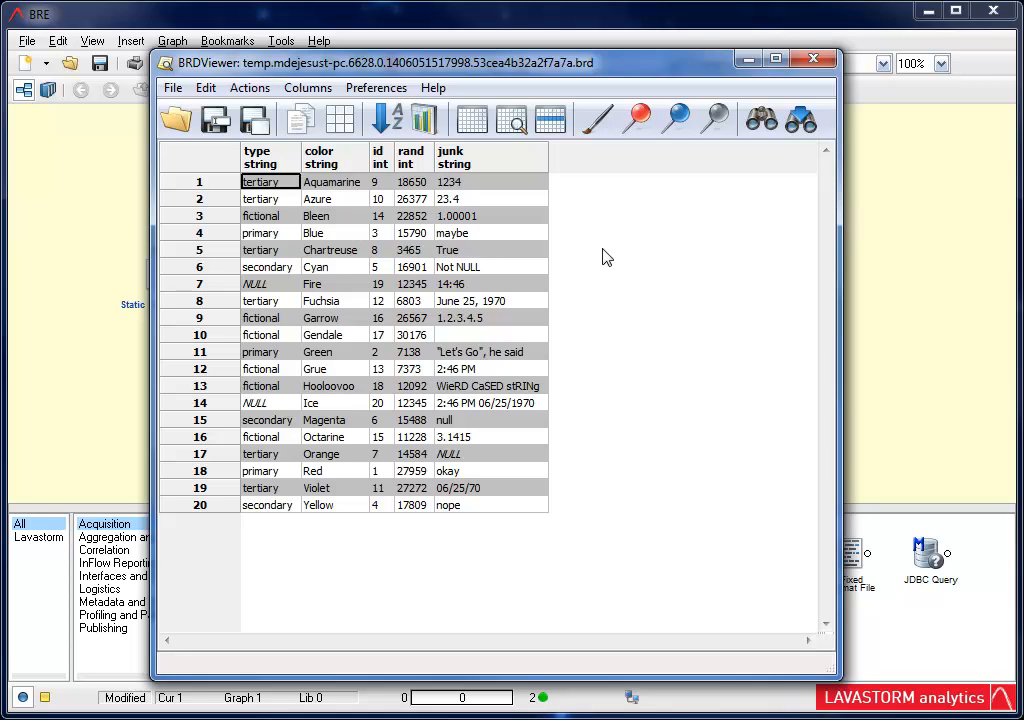
Step: Copy the NULL type cell as an Examine Split node and paste it onto the graph canvas
left_click(256, 288)
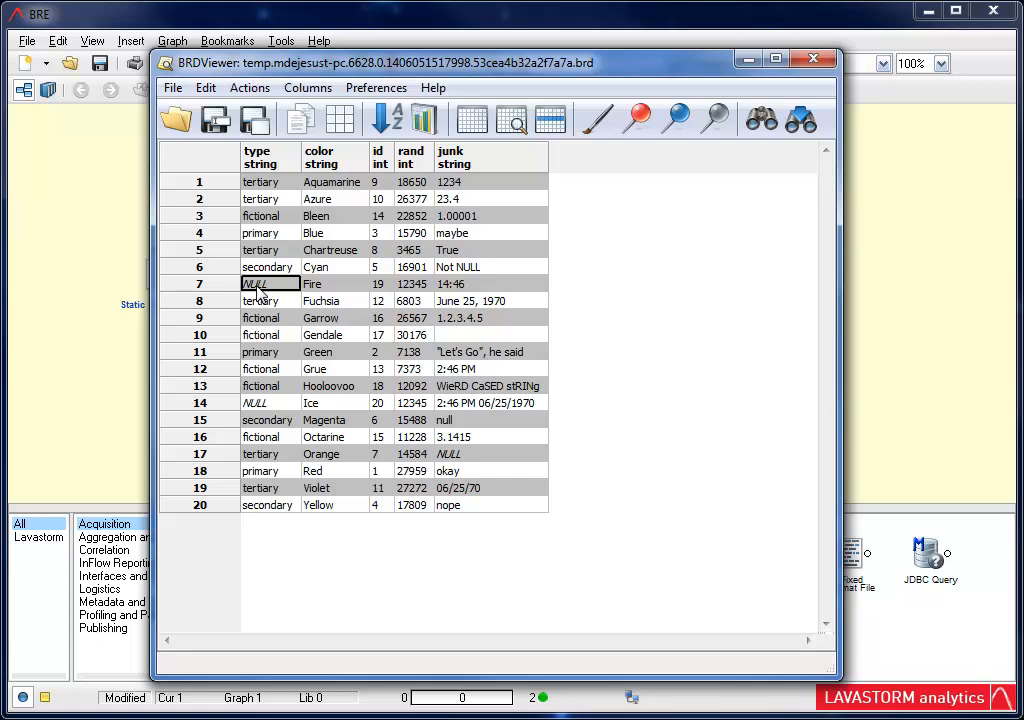
left_click(205, 88)
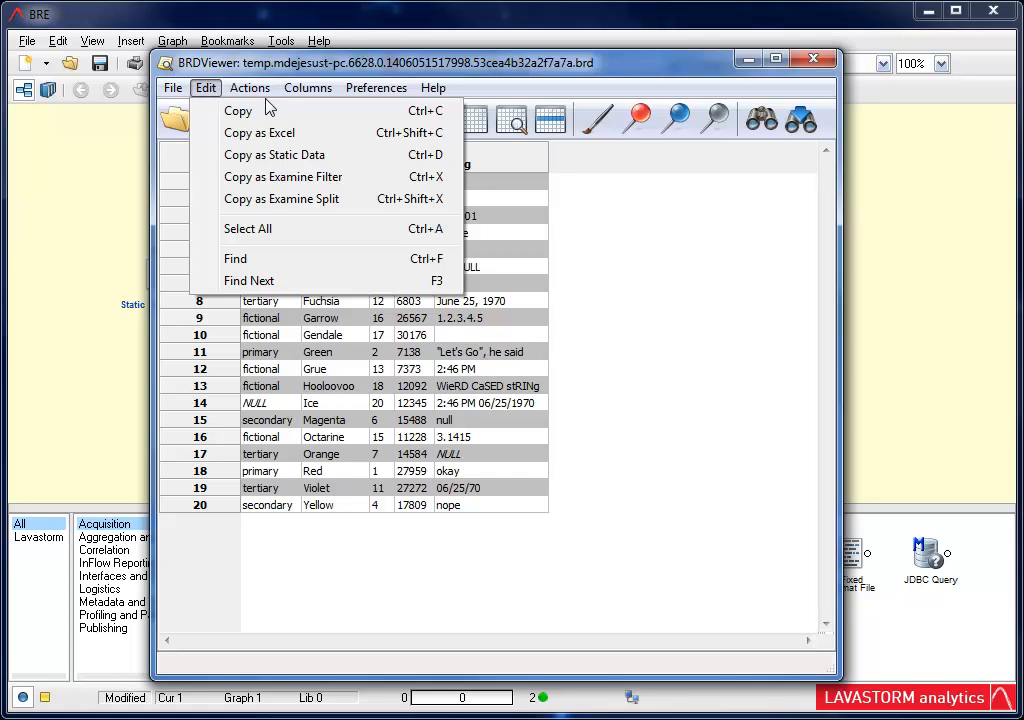
left_click(309, 199)
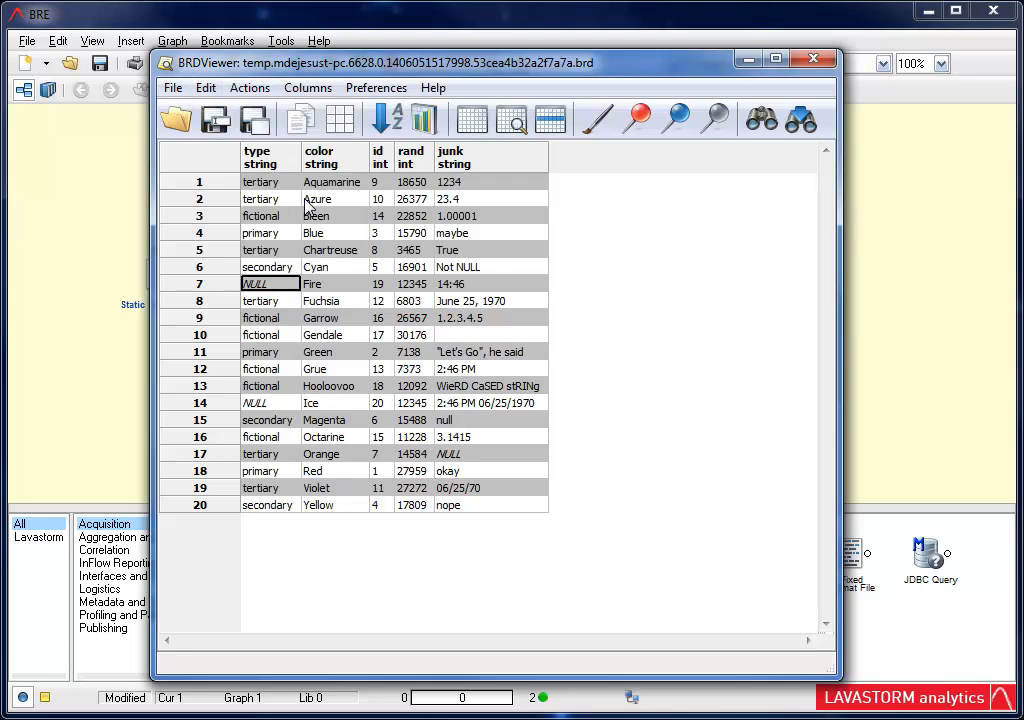
left_click(813, 59)
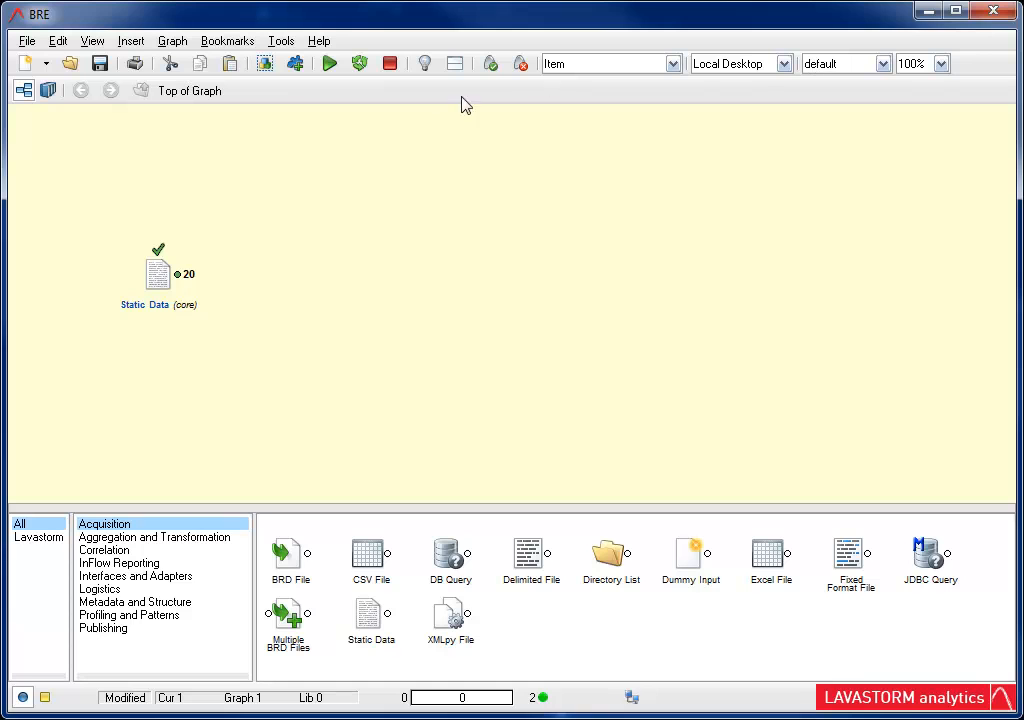
right_click(296, 273)
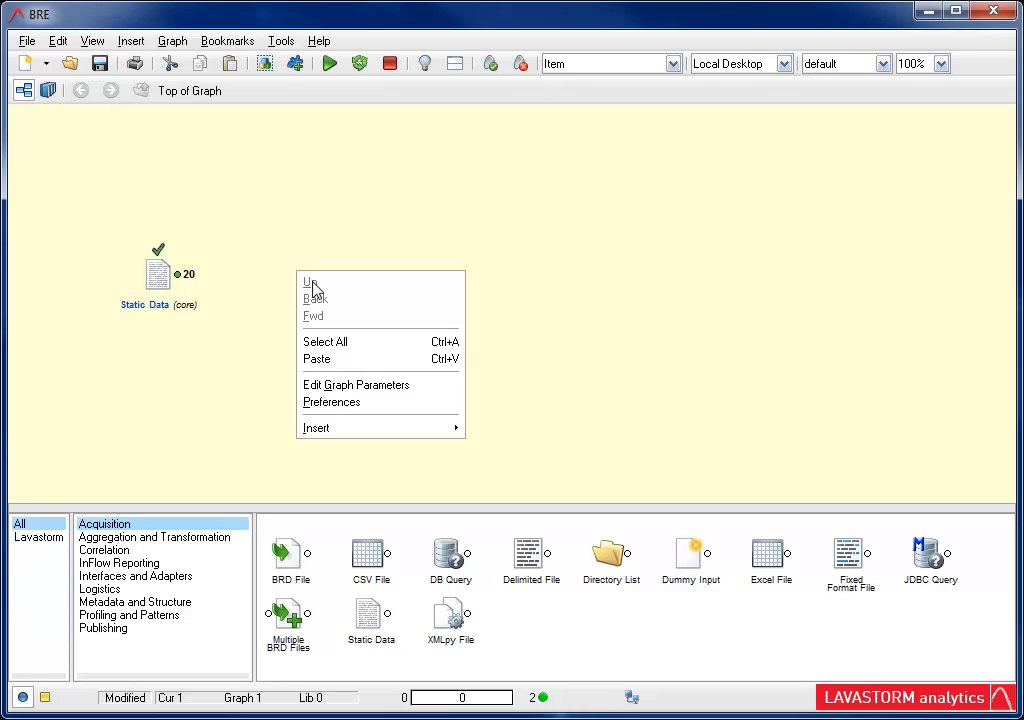
left_click(327, 360)
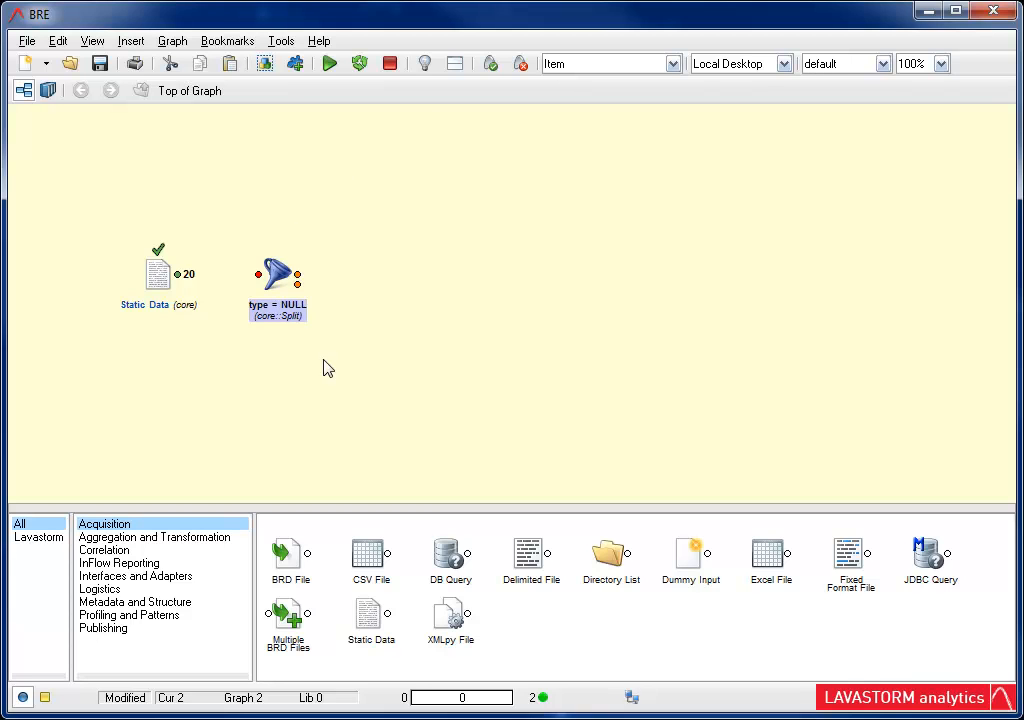
Step: Review the type = NULL split node, connect Static Data's output to it, and run the graph
double_click(276, 276)
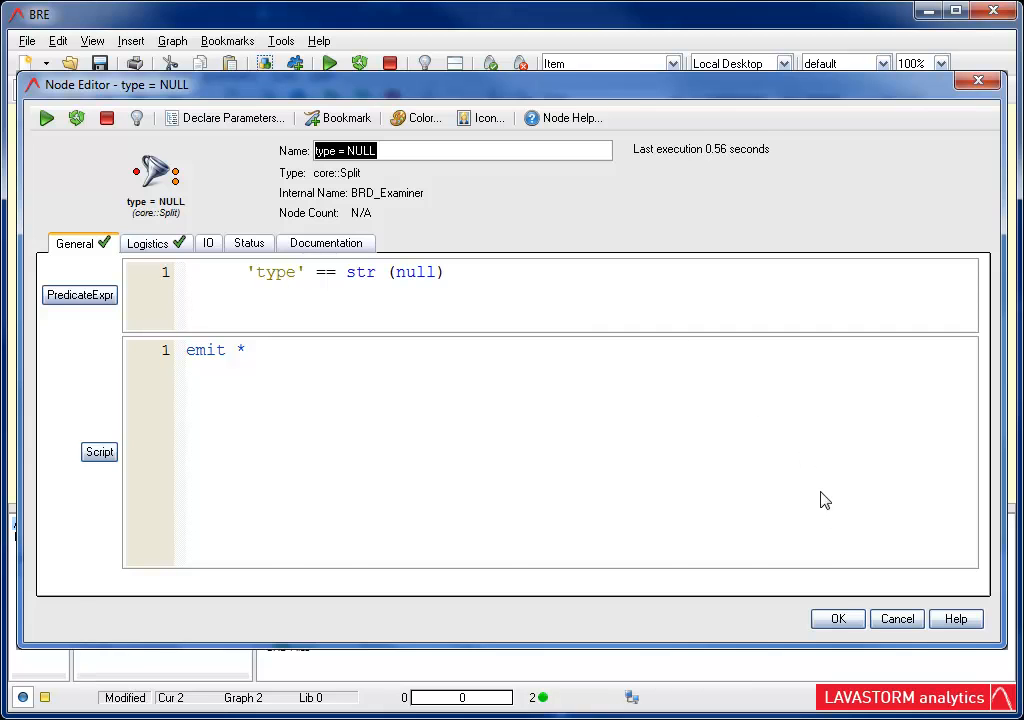
left_click(838, 619)
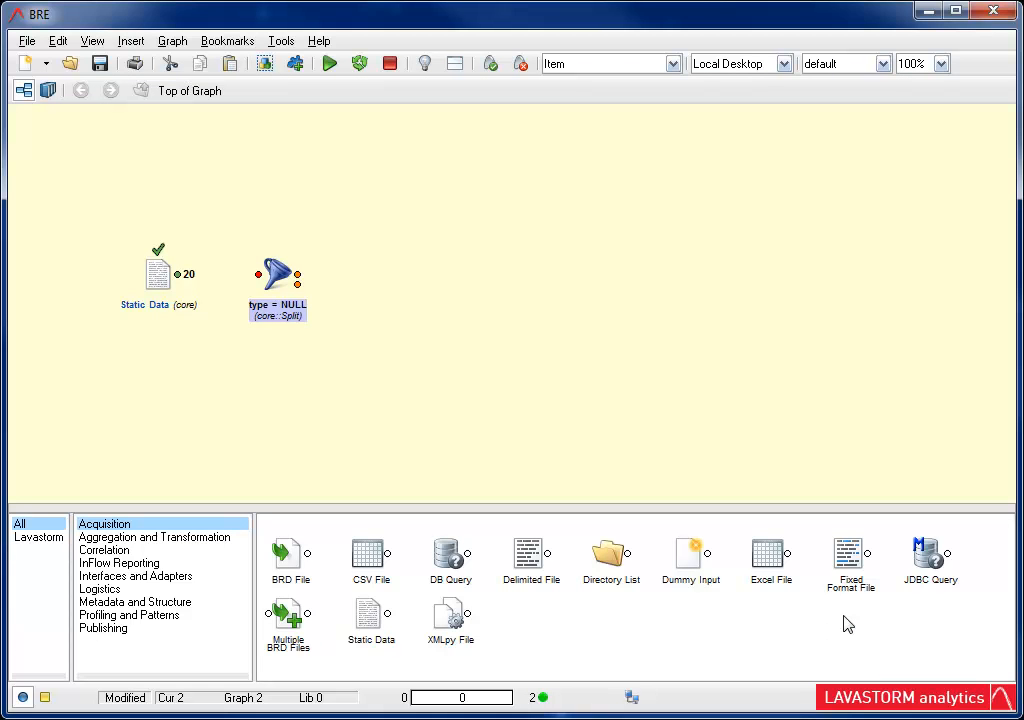
left_click_drag(178, 274, 258, 276)
left_click(329, 63)
Step: Inspect the records in the split node's first output
double_click(297, 274)
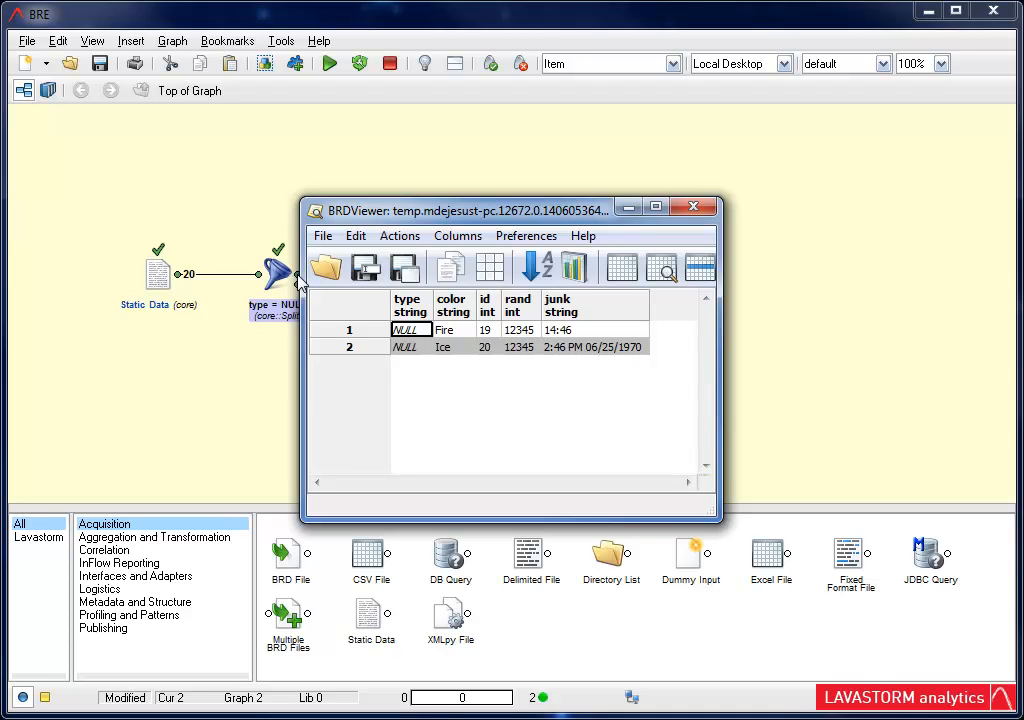
left_click(693, 207)
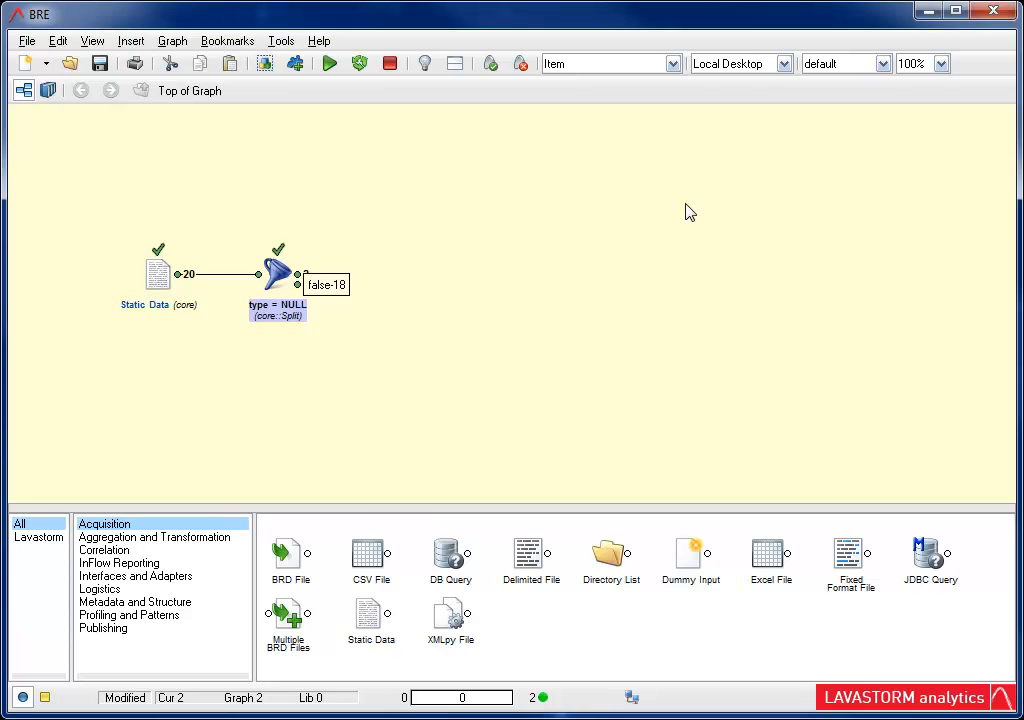
Step: Copy a fictional type value from the split's second output as a filter and paste it onto the canvas
double_click(296, 284)
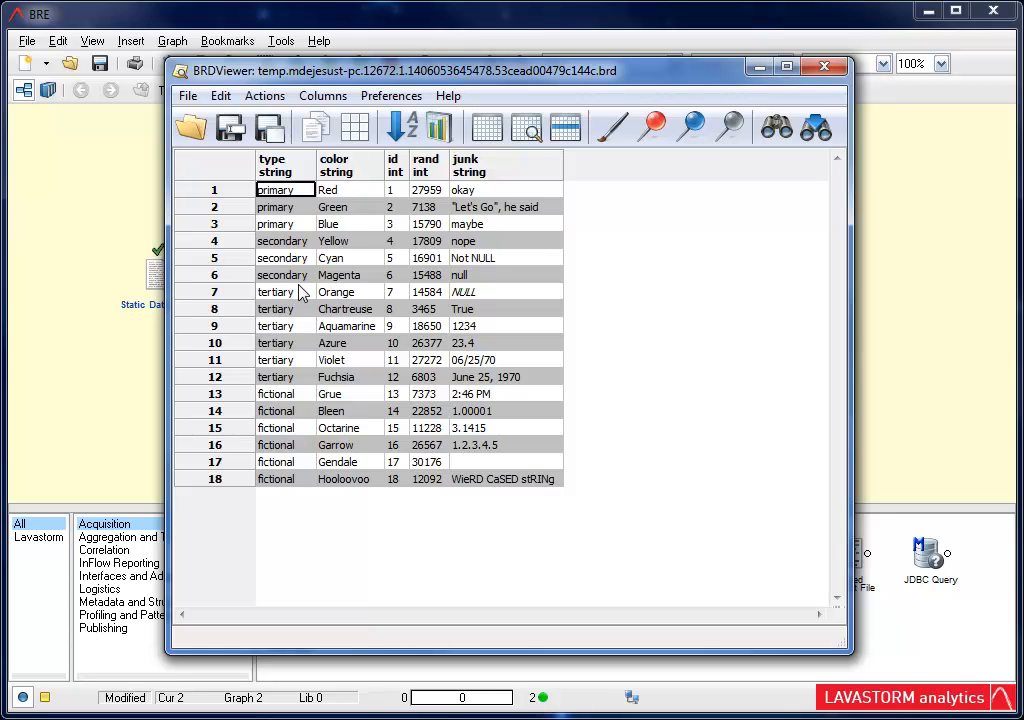
left_click(287, 395)
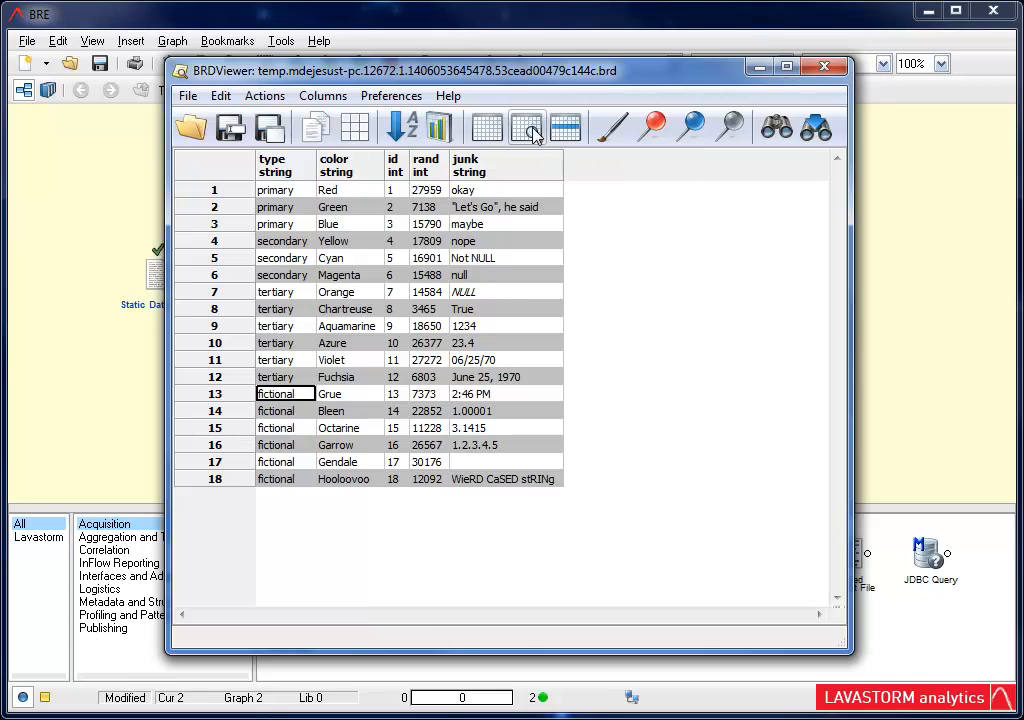
left_click(825, 68)
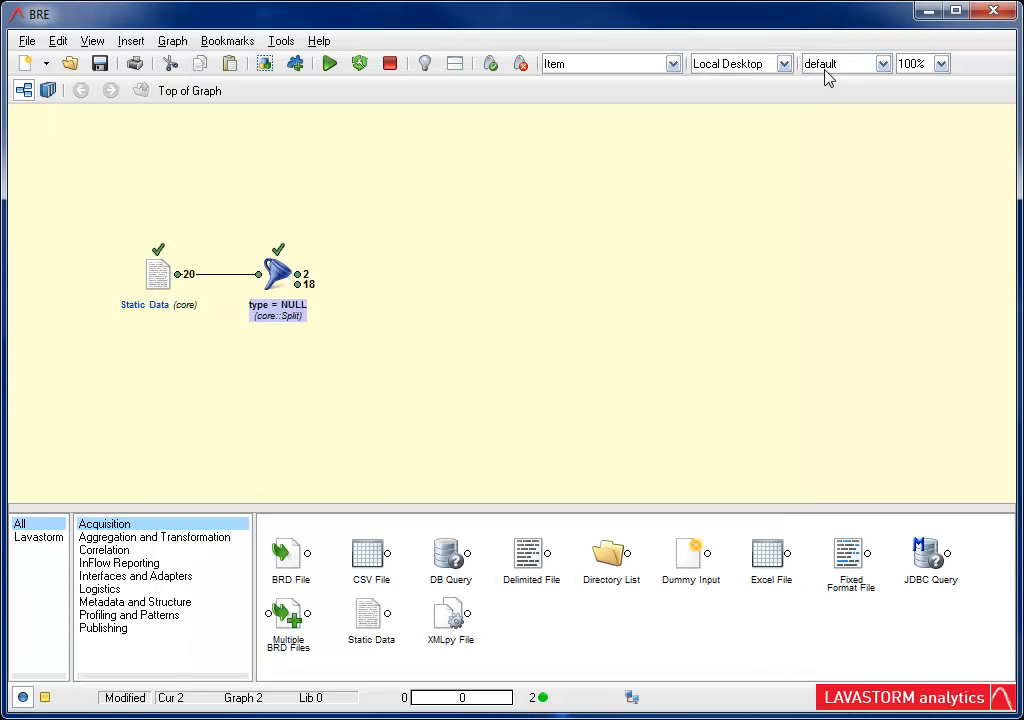
right_click(407, 268)
left_click(430, 353)
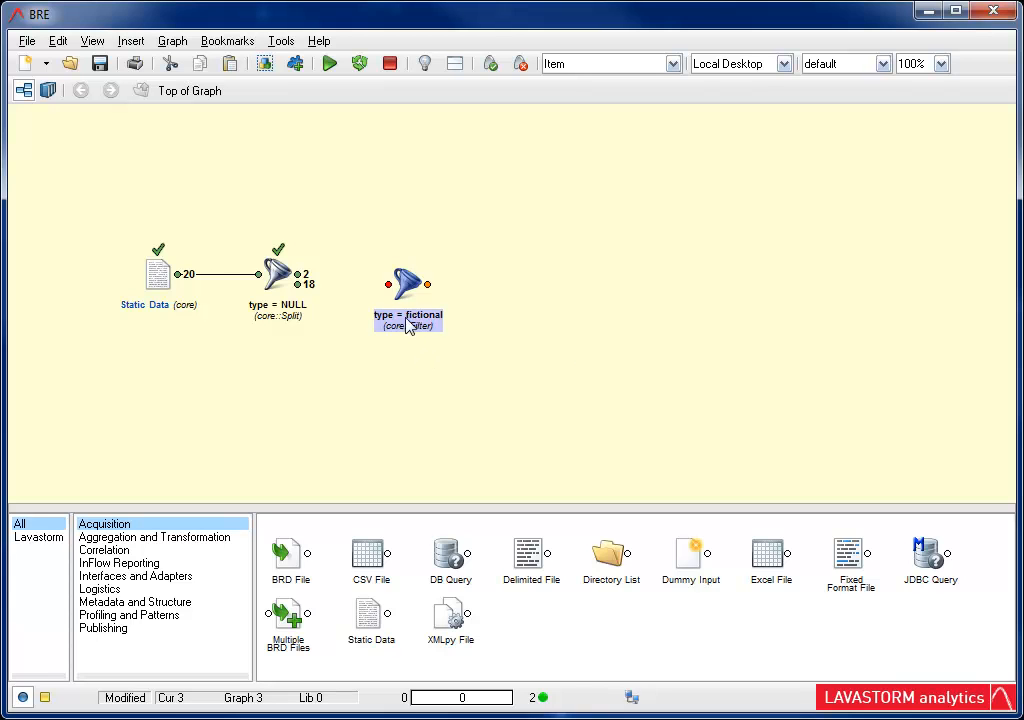
Step: Connect the split's second output to the type = fictional filter and run the graph
double_click(405, 285)
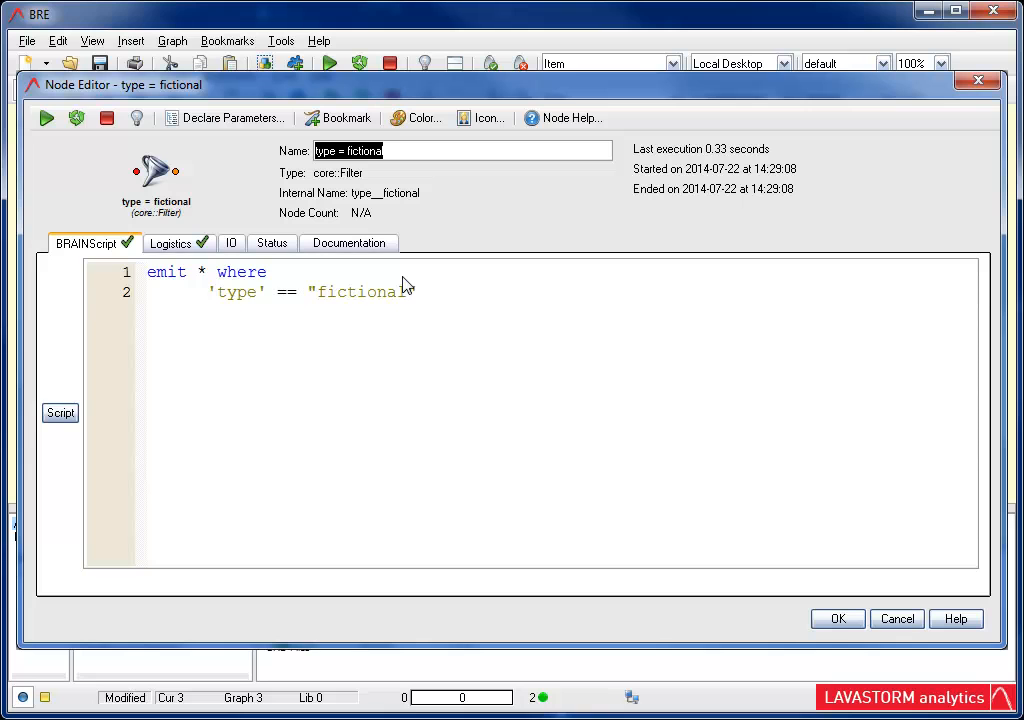
left_click(843, 620)
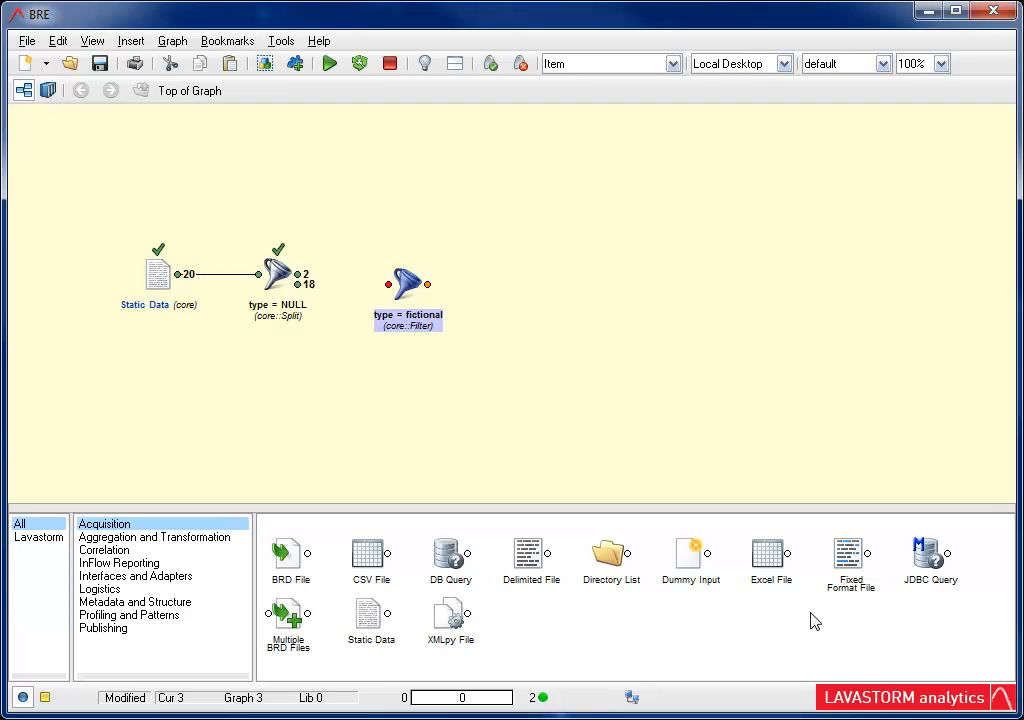
left_click_drag(297, 284, 390, 284)
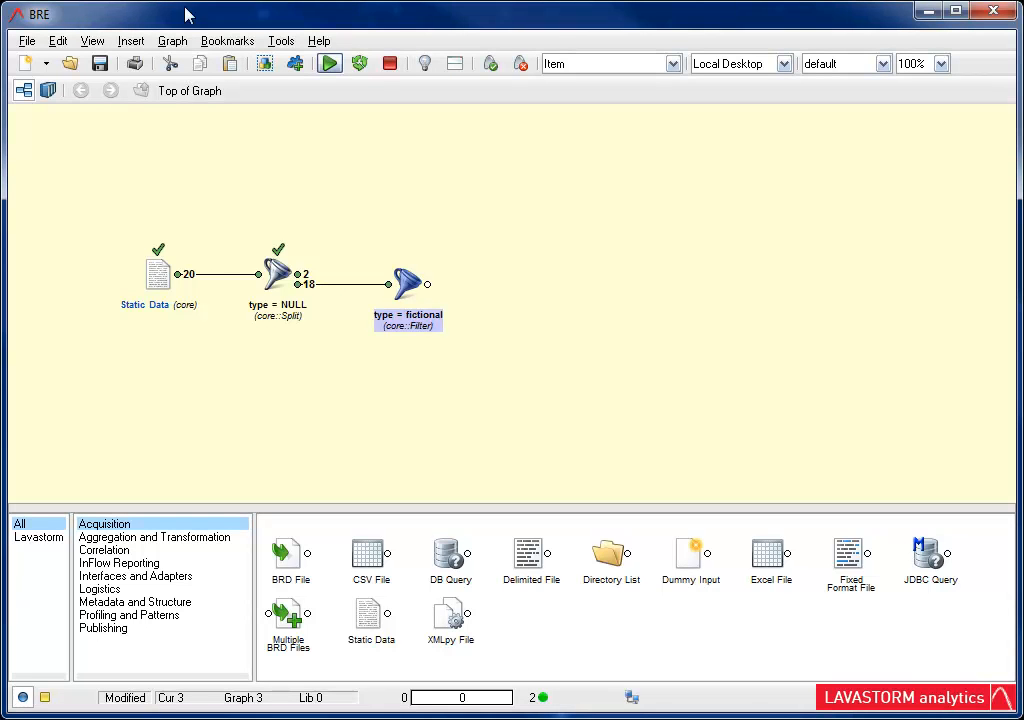
left_click(330, 63)
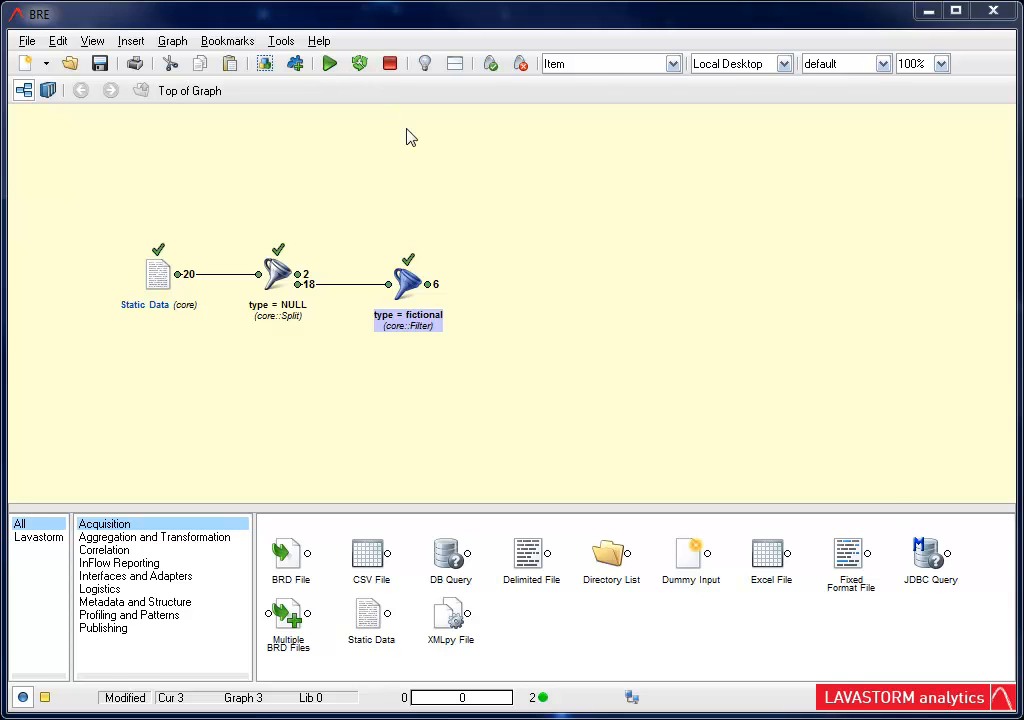
Step: Highlight the filter's output rows where rand < 12092 in red and paste the resulting BRD Colorizer node onto the canvas
double_click(430, 282)
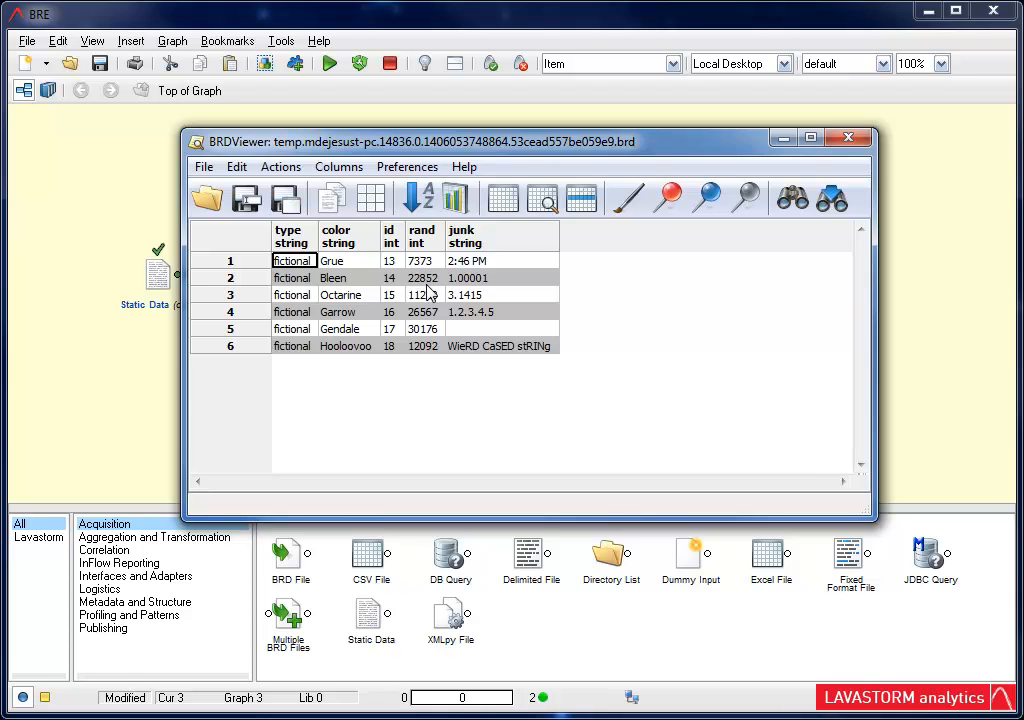
left_click(428, 350)
left_click(668, 200)
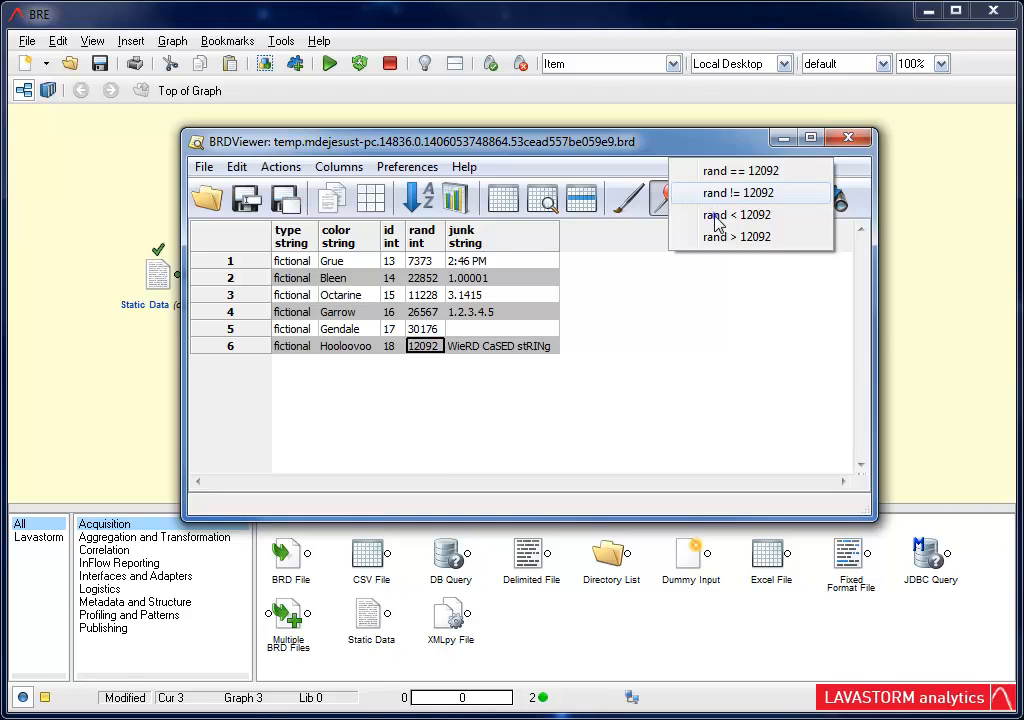
left_click(713, 216)
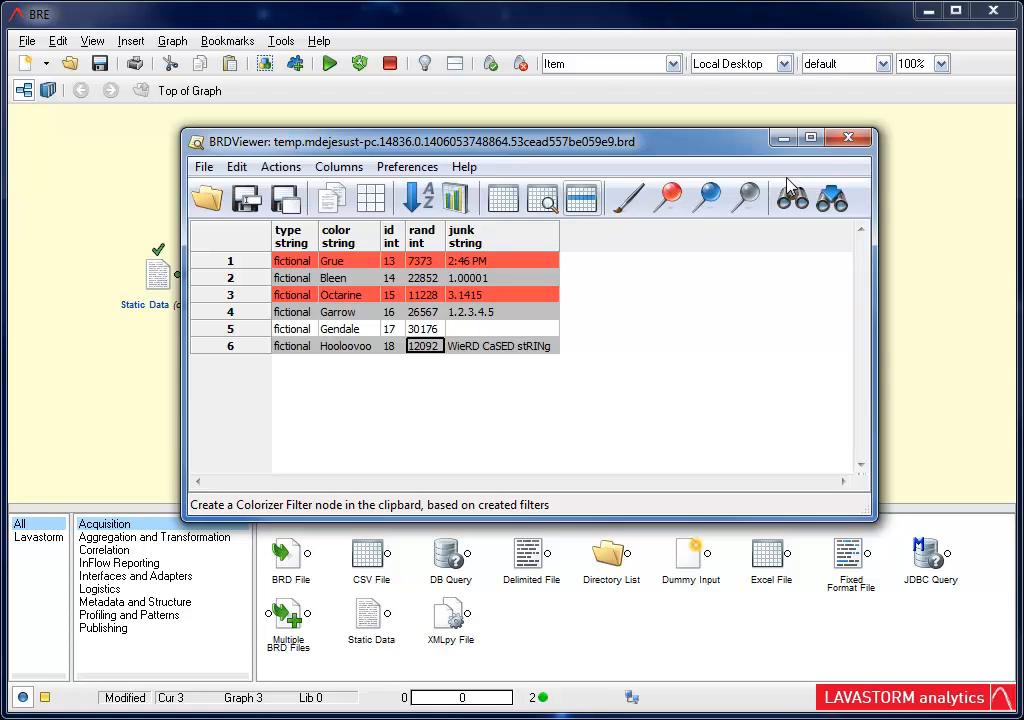
left_click(847, 139)
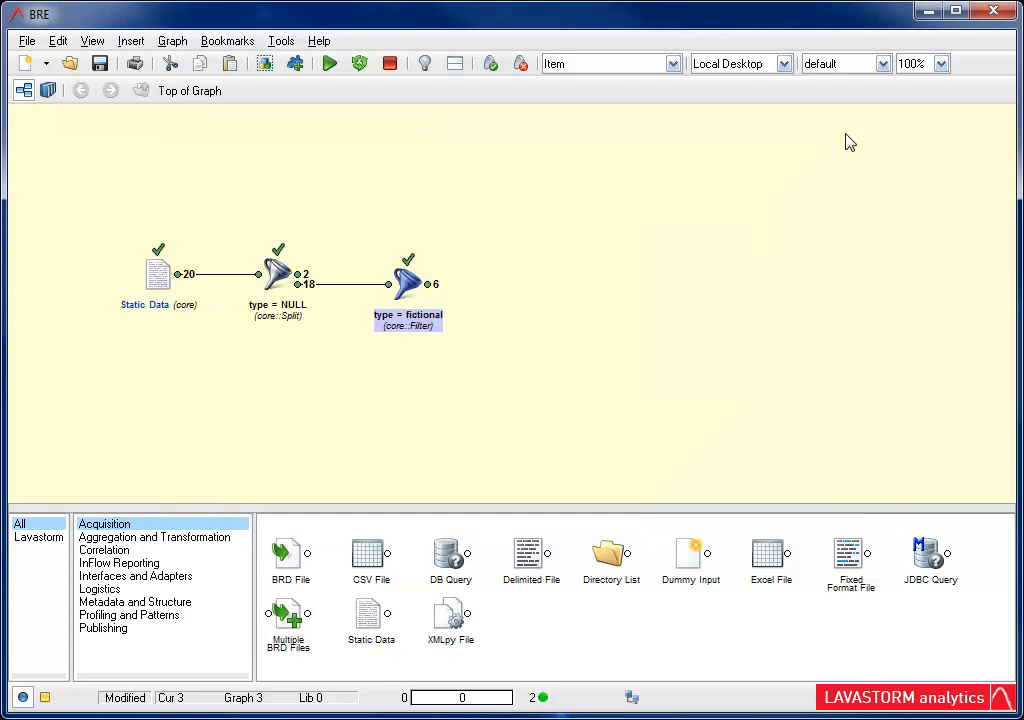
right_click(549, 286)
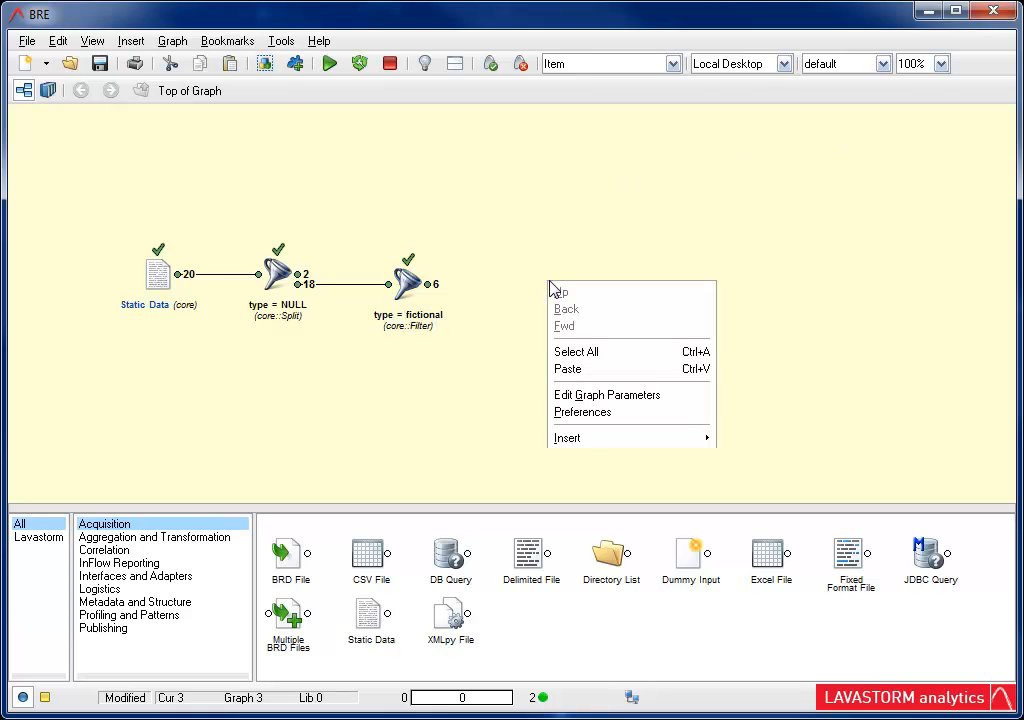
left_click(590, 370)
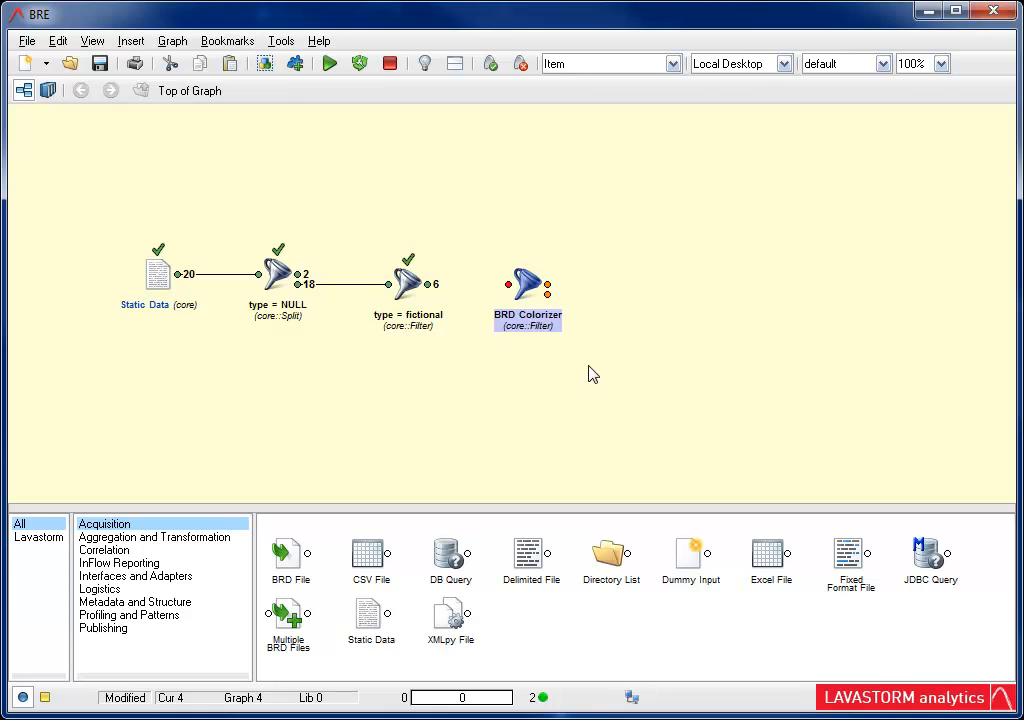
Step: Review the BRD Colorizer script, connect the filter's output to it, and run the graph
double_click(526, 284)
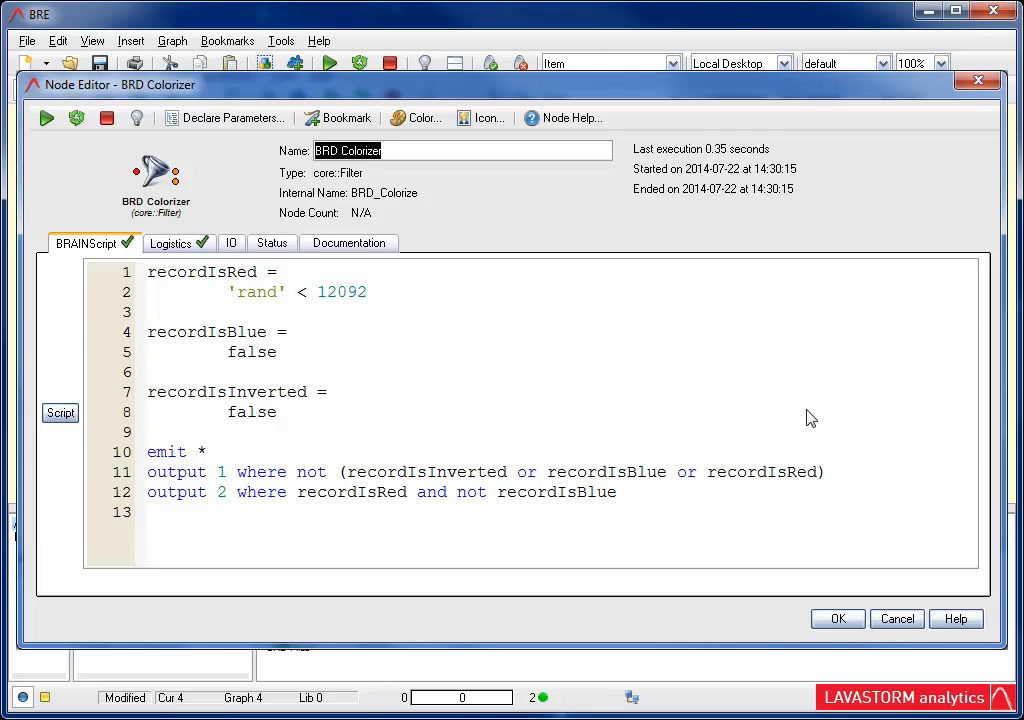
left_click(848, 618)
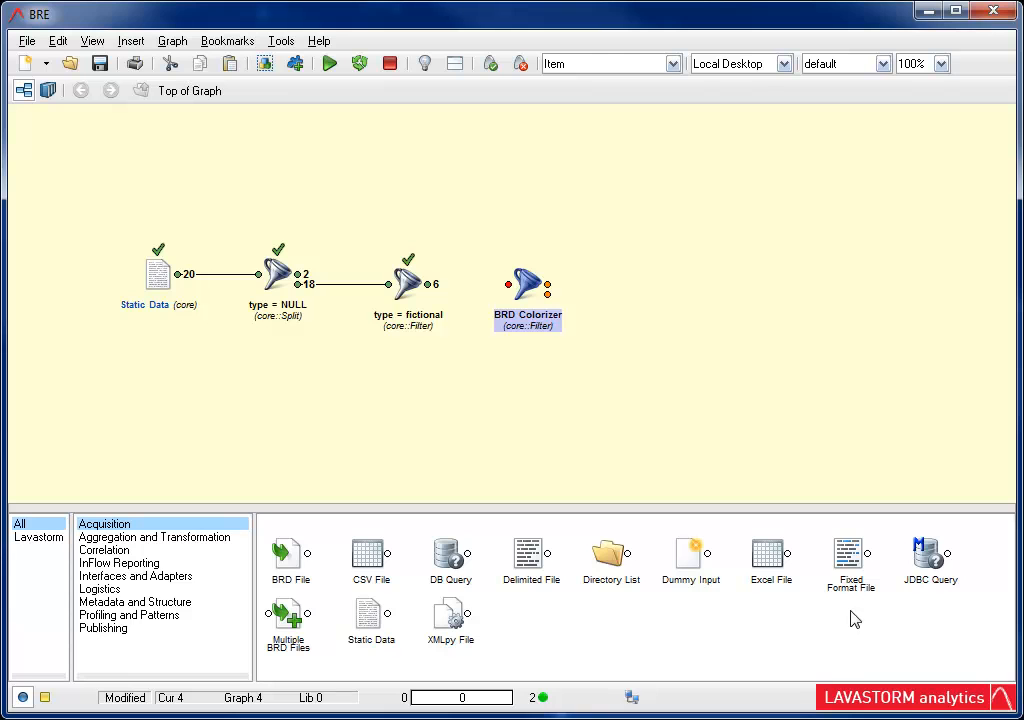
left_click_drag(430, 286, 508, 284)
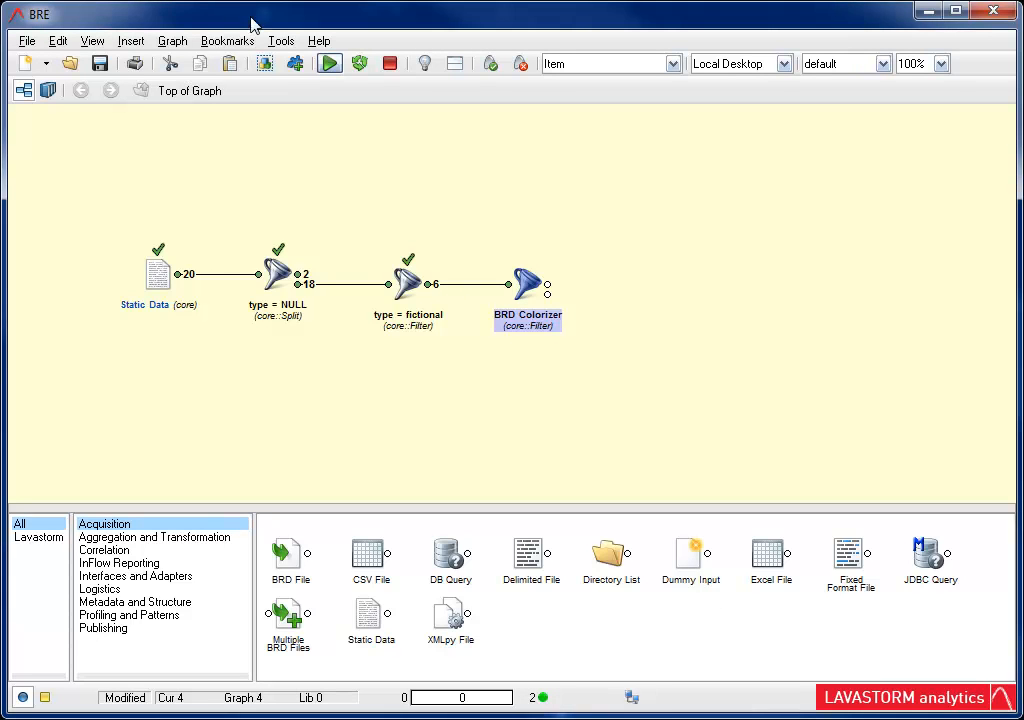
left_click(328, 63)
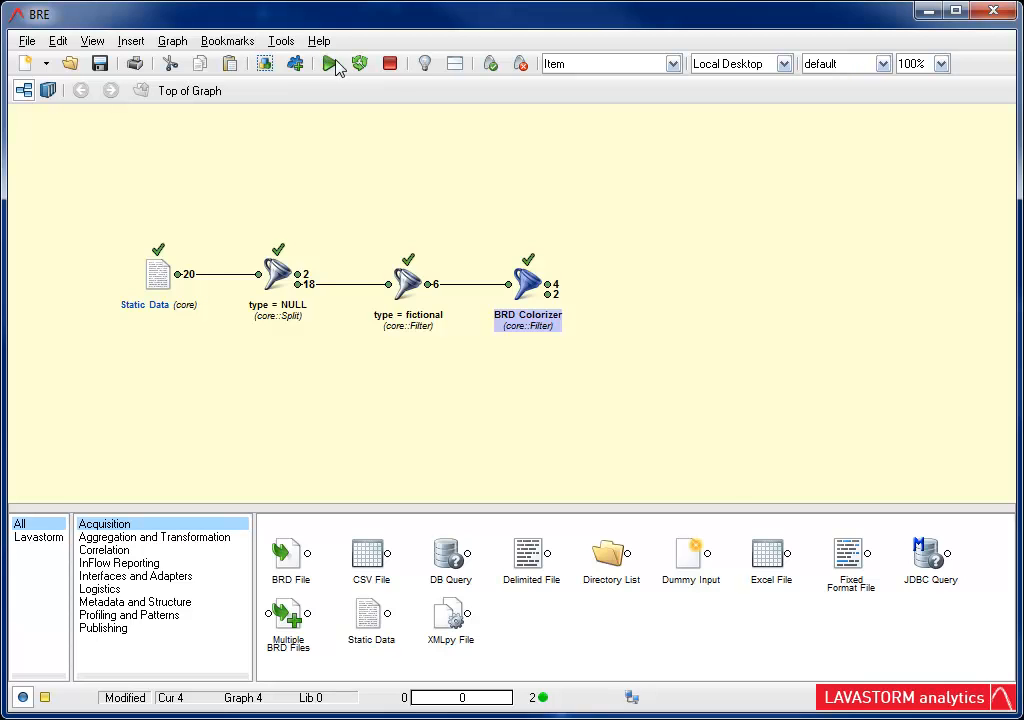
Step: Inspect the records in both outputs of the BRD Colorizer node
double_click(547, 286)
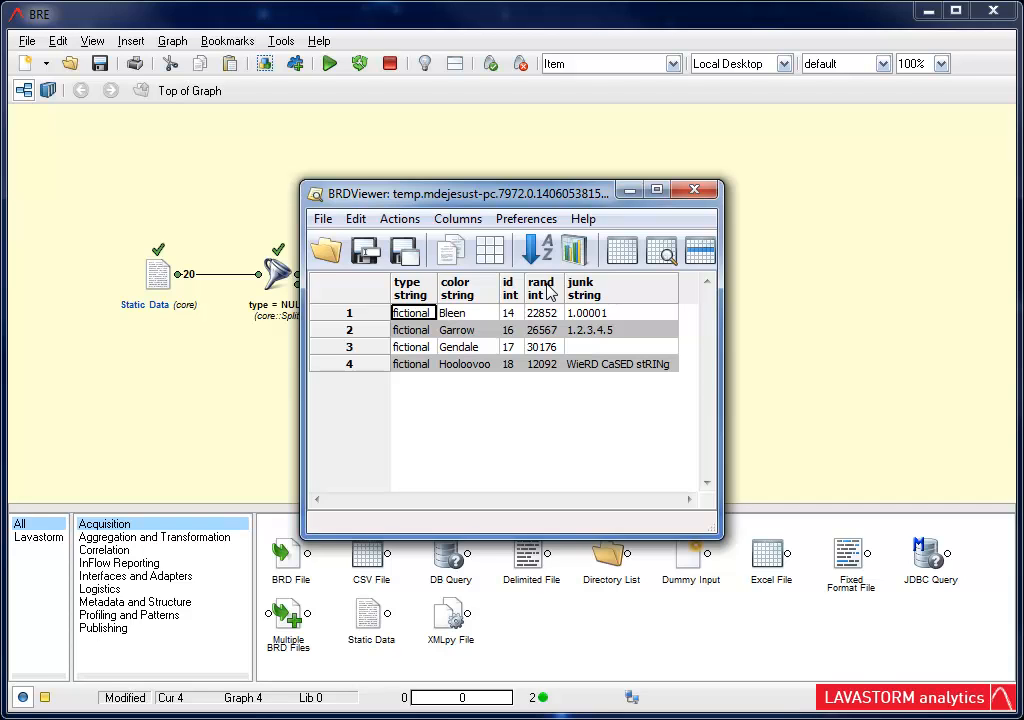
left_click(697, 190)
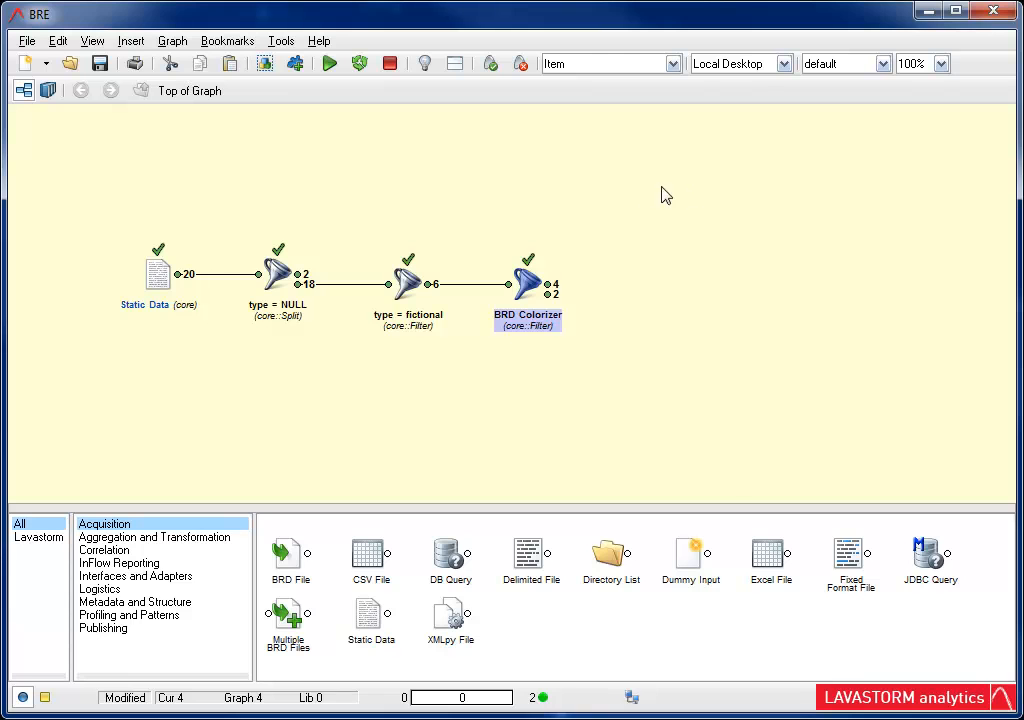
double_click(547, 294)
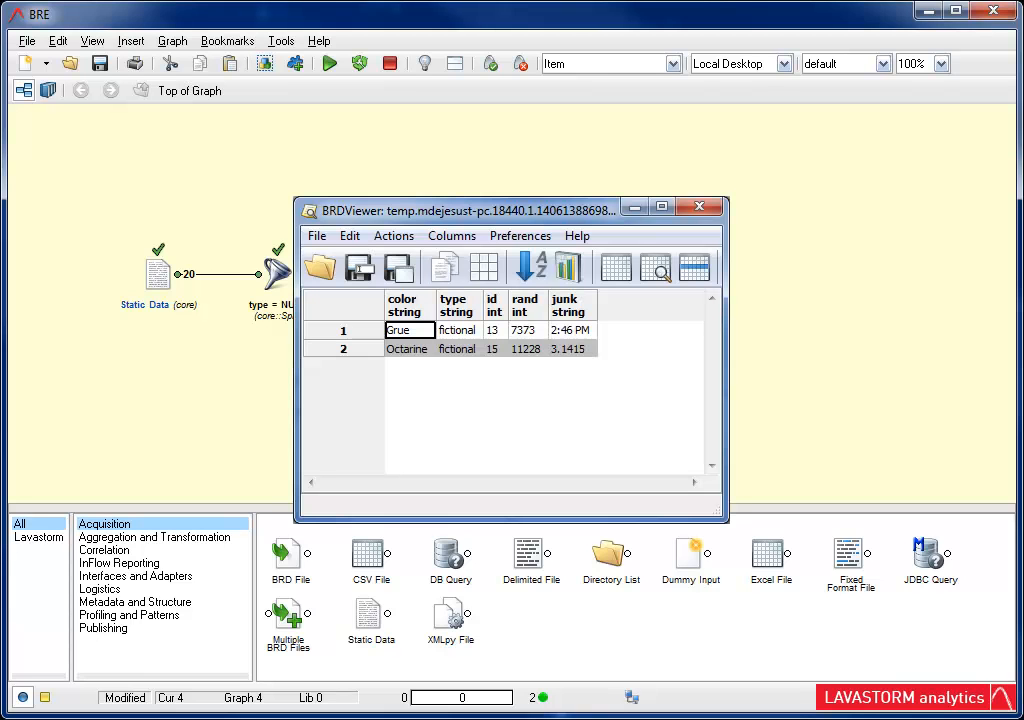